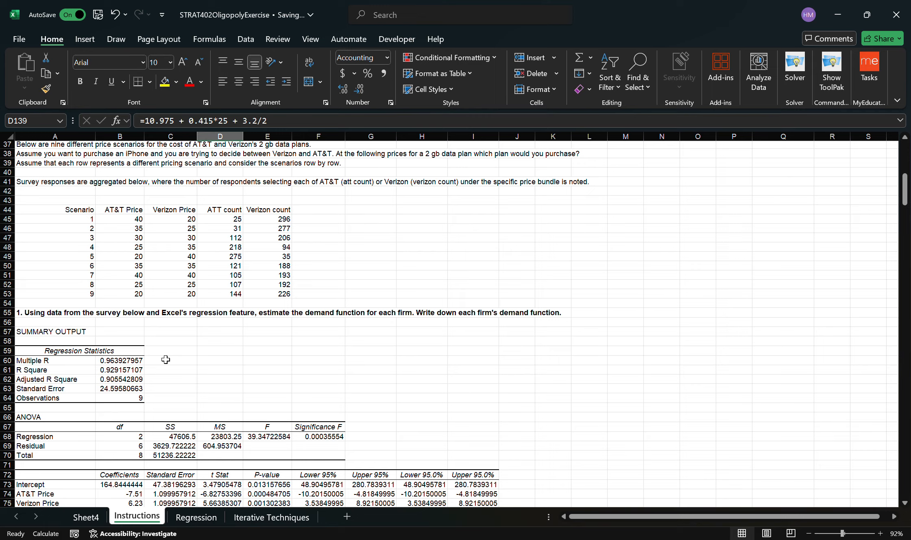
# Review the demand survey data, both regression summary outputs, and the AT&T and Verizon demand and reaction functions
pyautogui.scroll(1, 166, 360)
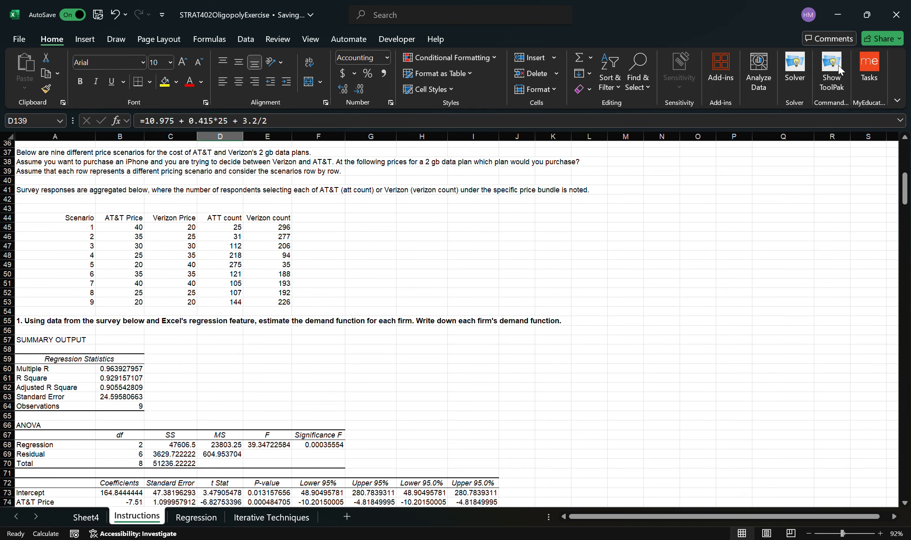
pyautogui.scroll(-2, 224, 255)
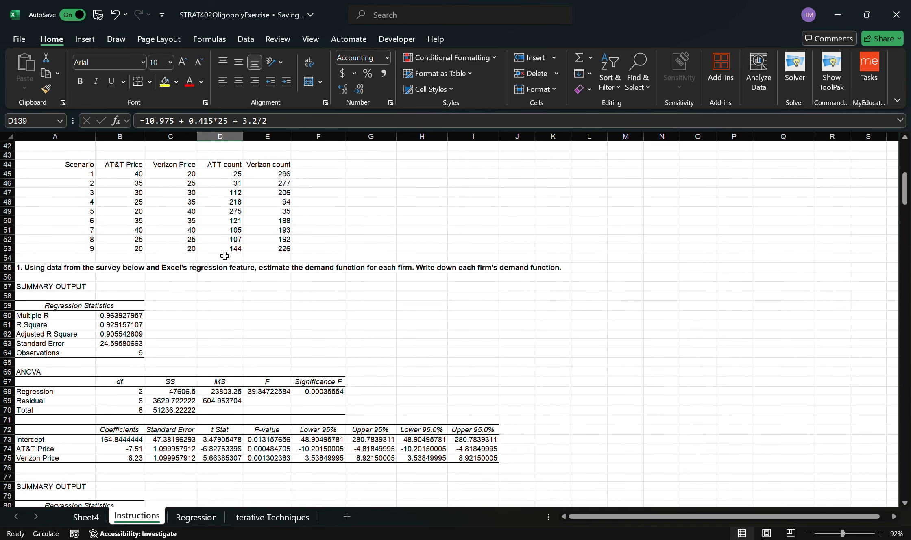
pyautogui.scroll(3, 224, 255)
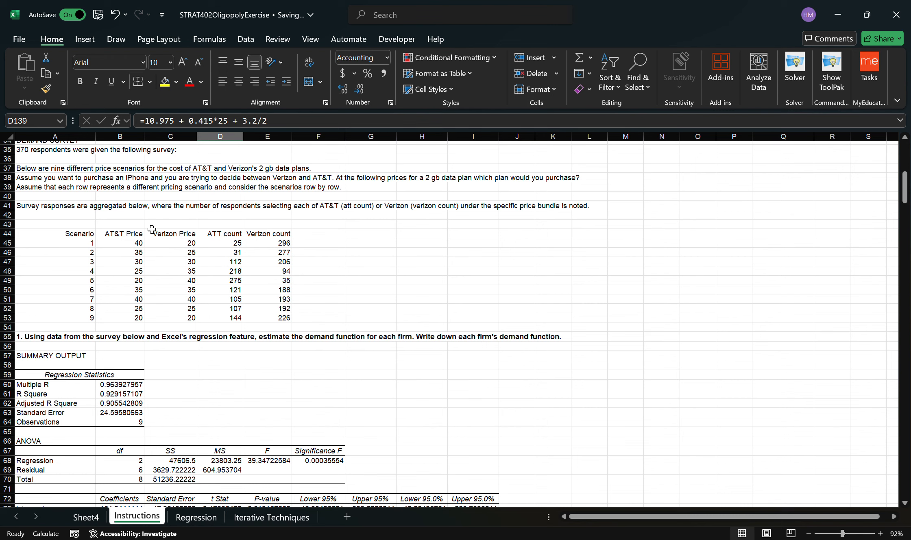
pyautogui.scroll(-2, 143, 420)
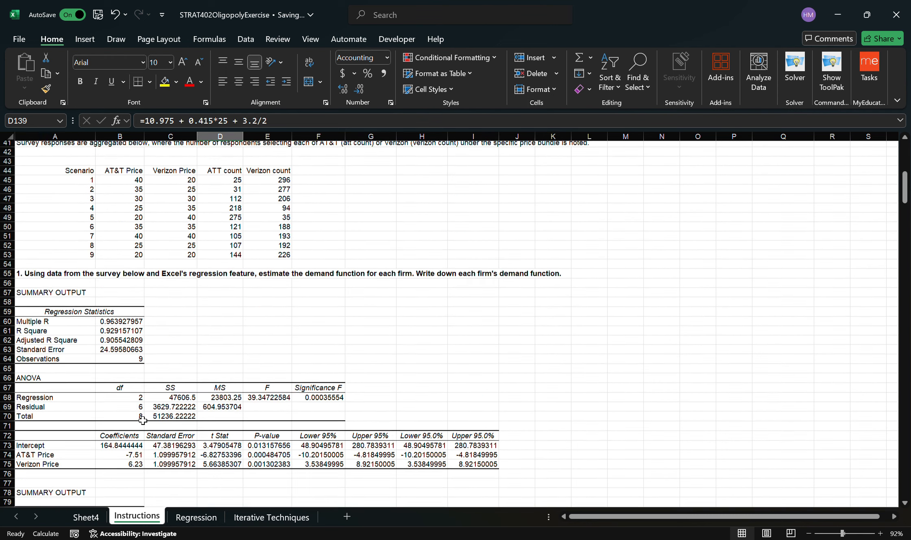
pyautogui.scroll(-4, 155, 384)
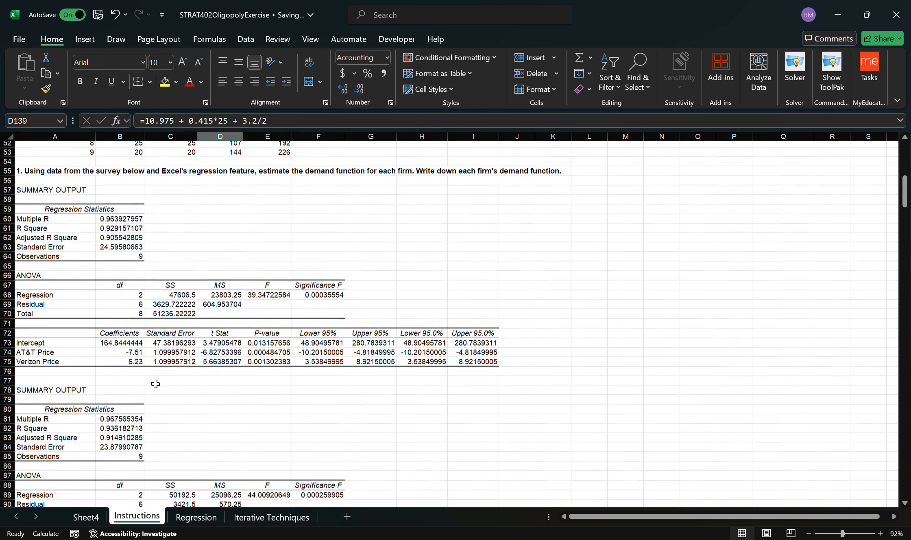
pyautogui.scroll(-6, 155, 383)
pyautogui.scroll(9, 186, 250)
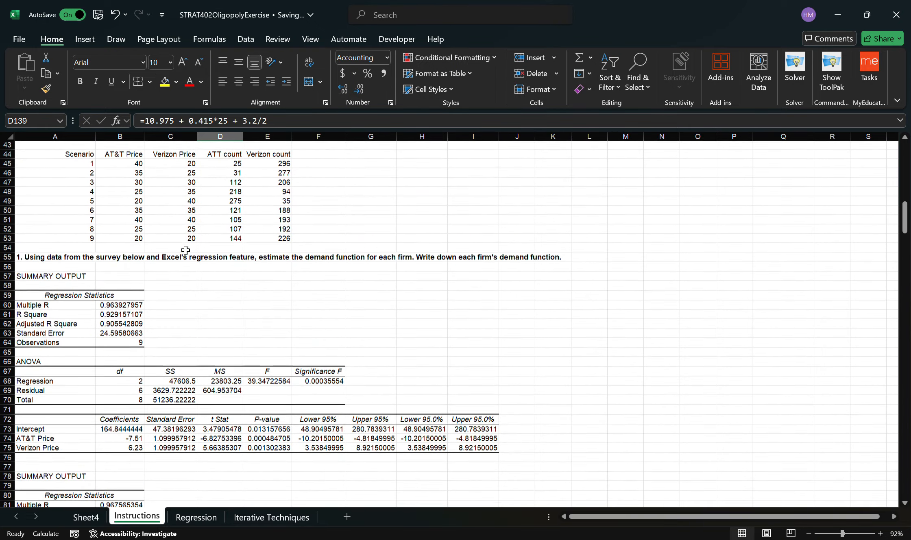
pyautogui.scroll(4, 186, 250)
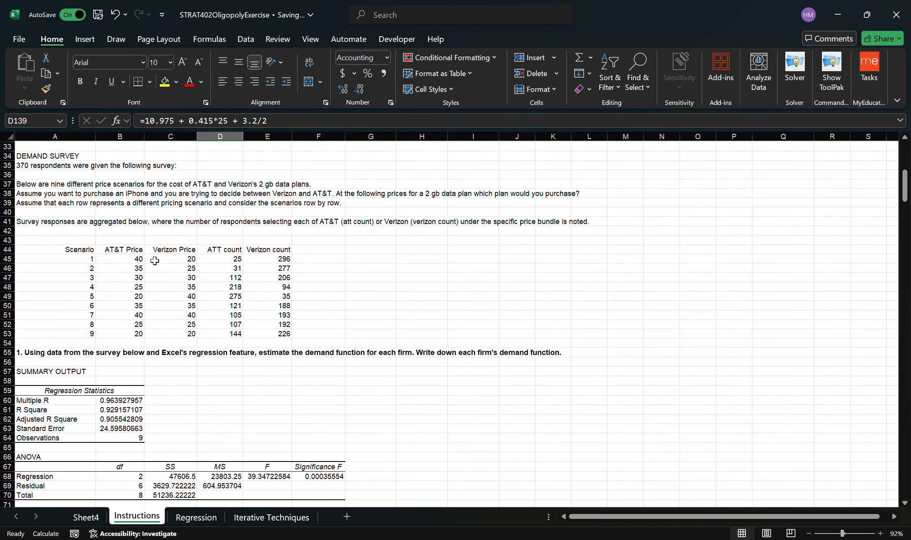
pyautogui.scroll(-15, 181, 334)
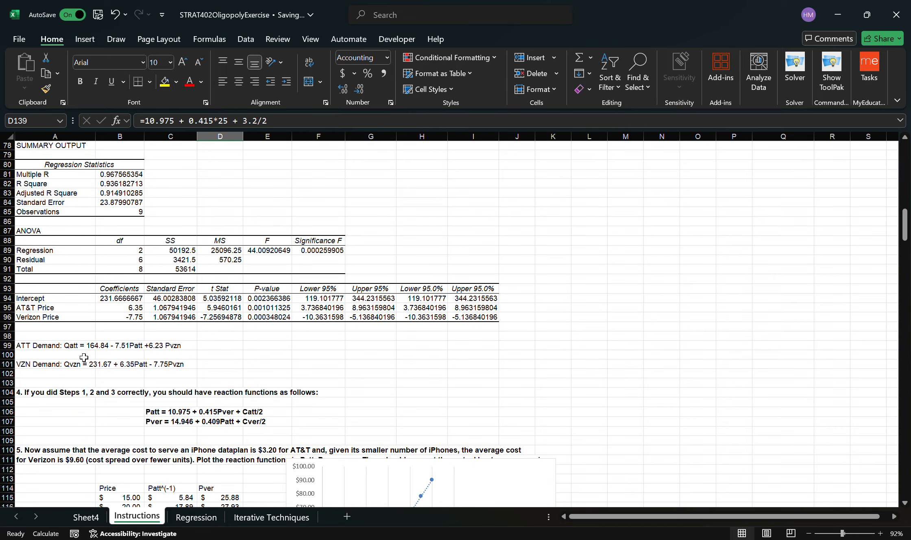
pyautogui.scroll(3, 106, 349)
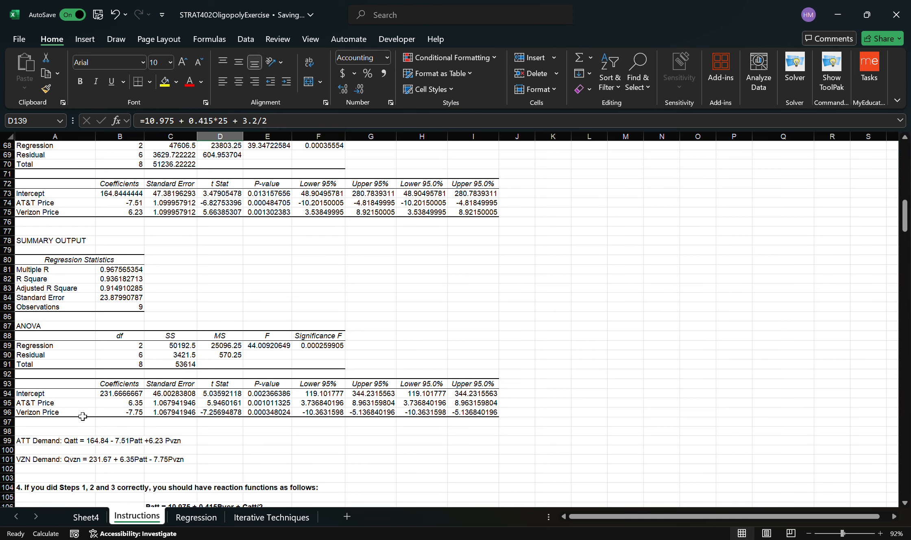
pyautogui.scroll(-7, 140, 434)
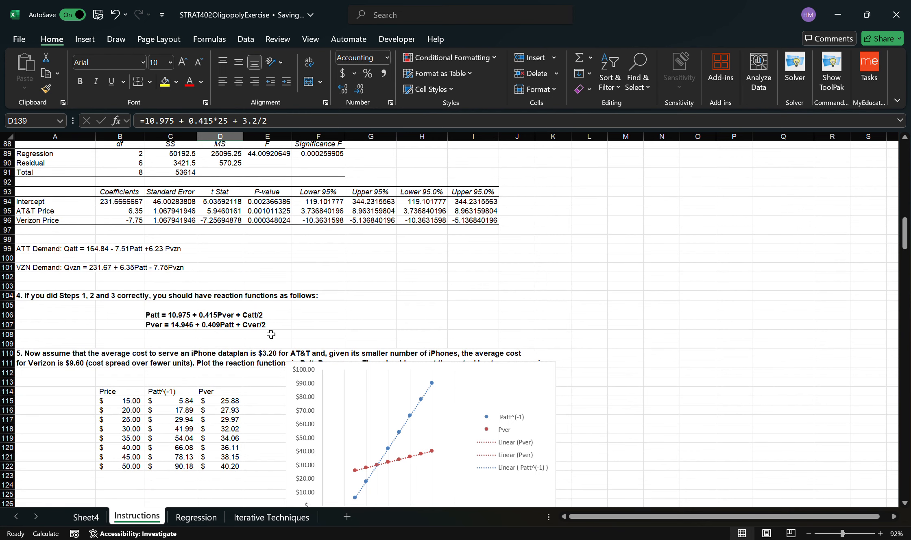
# Move the reaction function chart away from the question 5 text so that it no longer covers the wording, and deselect it
pyautogui.scroll(-3, 197, 359)
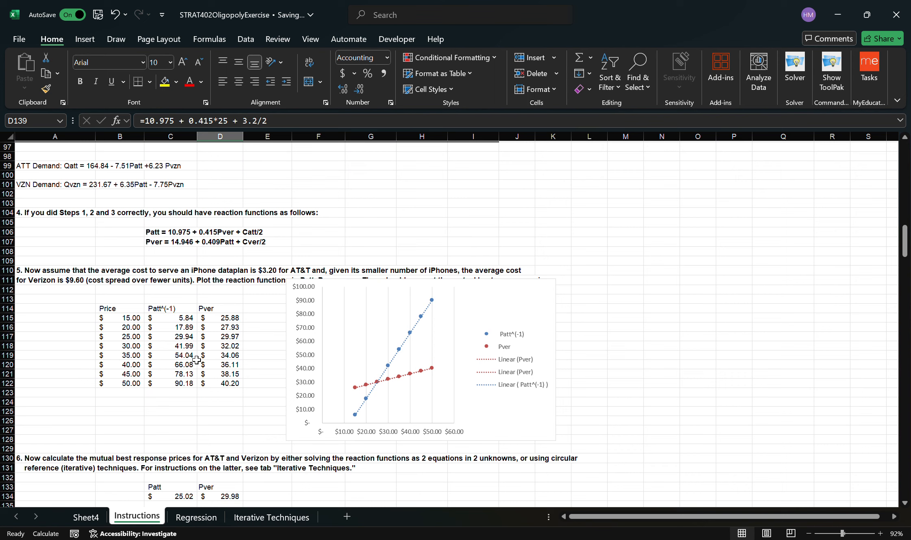
pyautogui.moveTo(477, 318); pyautogui.dragTo(519, 328)
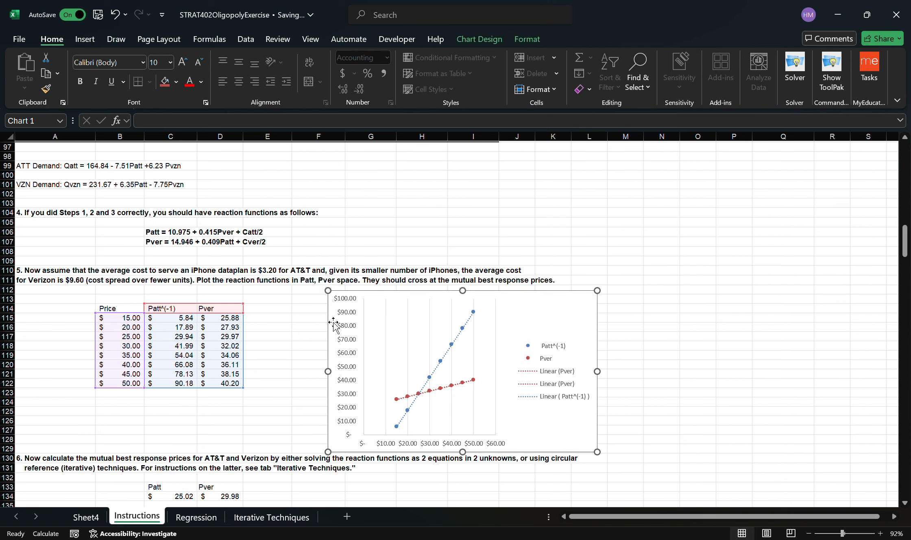
pyautogui.click(281, 329)
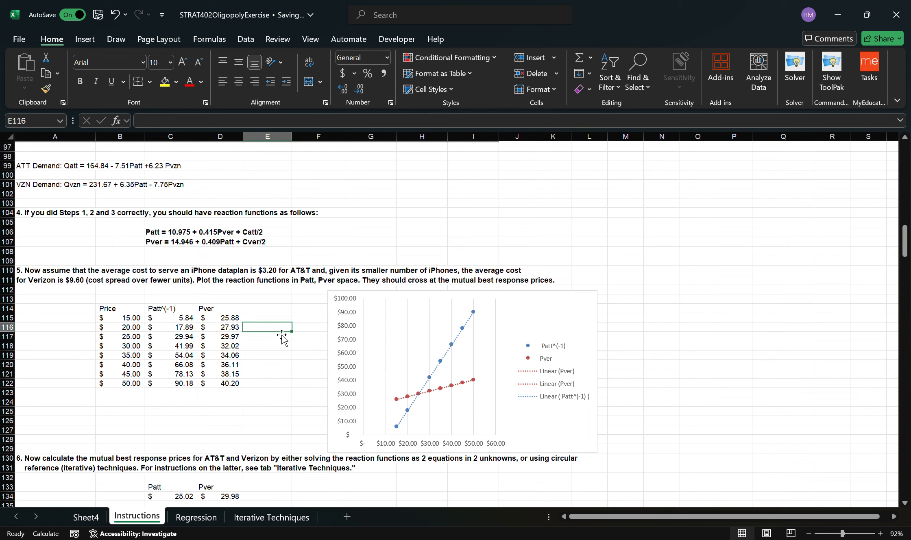
# Inspect the formulas behind the first Patt^(-1) and Pver table entries and the mutual best response prices in question 6
pyautogui.click(193, 320)
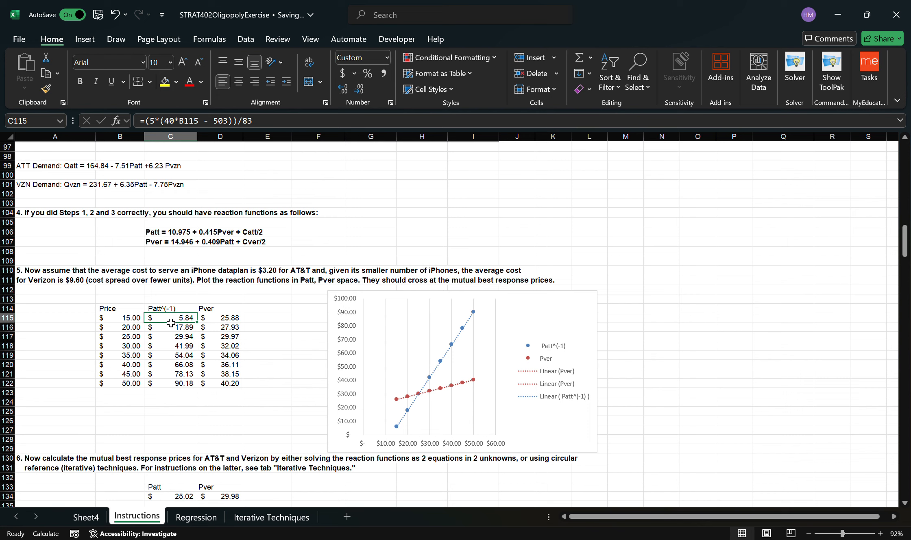
pyautogui.click(232, 322)
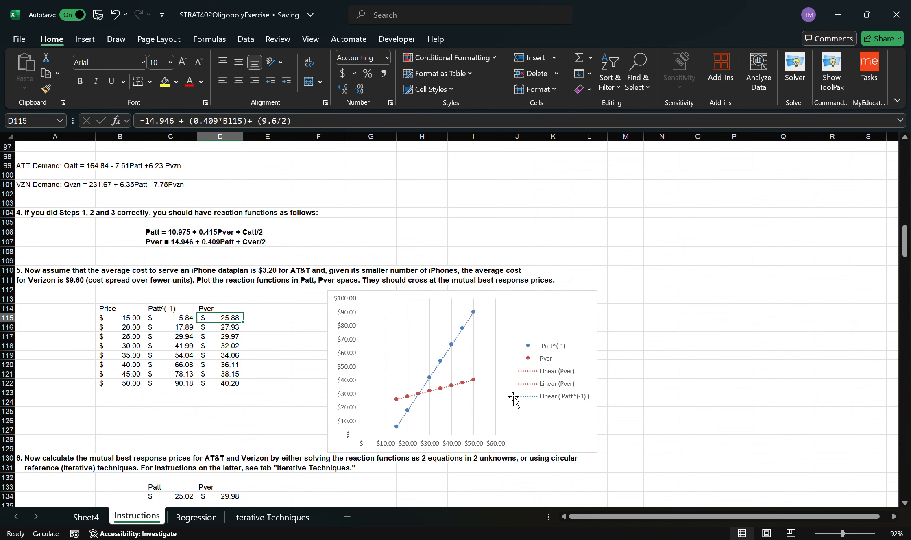
pyautogui.scroll(-7, 309, 397)
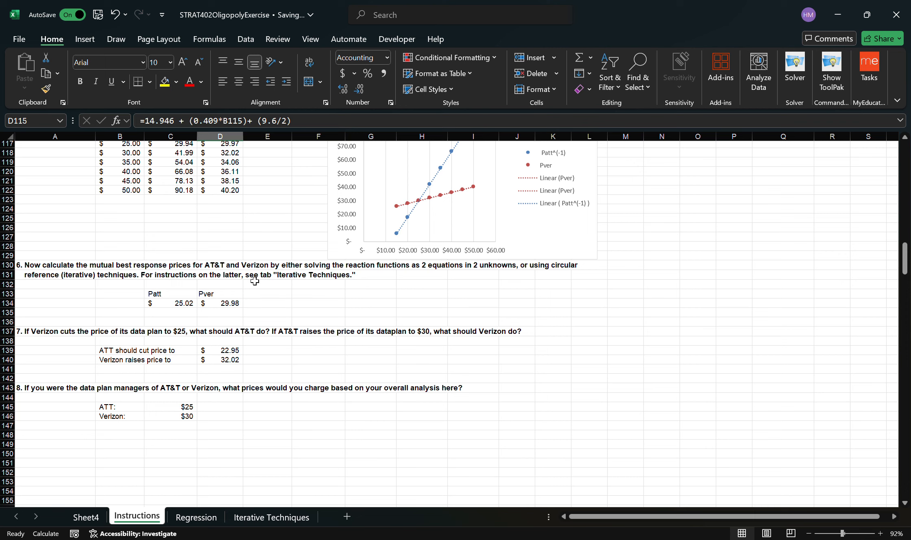
pyautogui.click(183, 306)
pyautogui.click(227, 313)
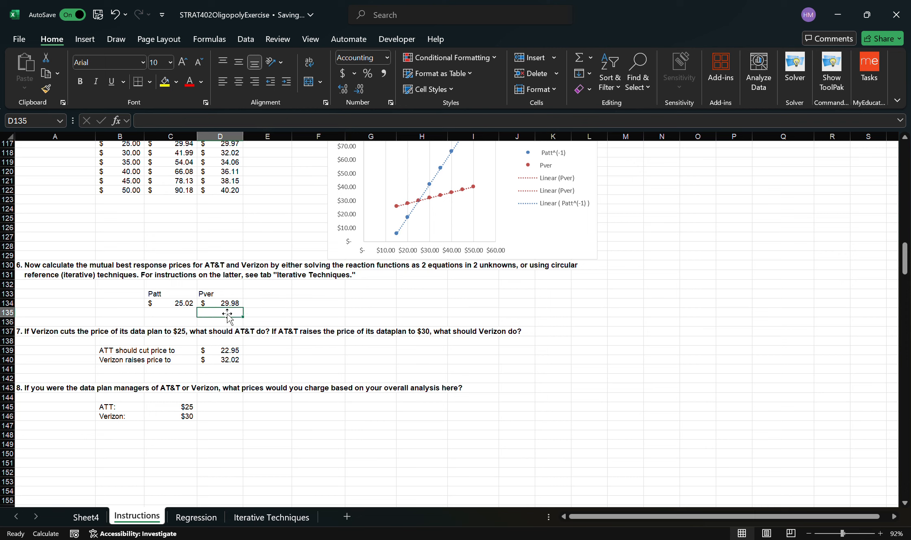
pyautogui.click(177, 307)
pyautogui.click(215, 306)
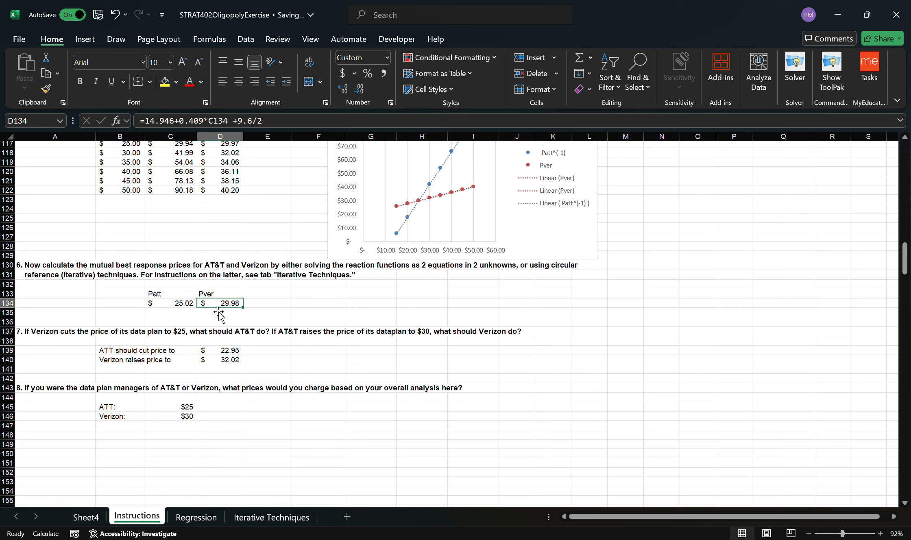
pyautogui.click(182, 308)
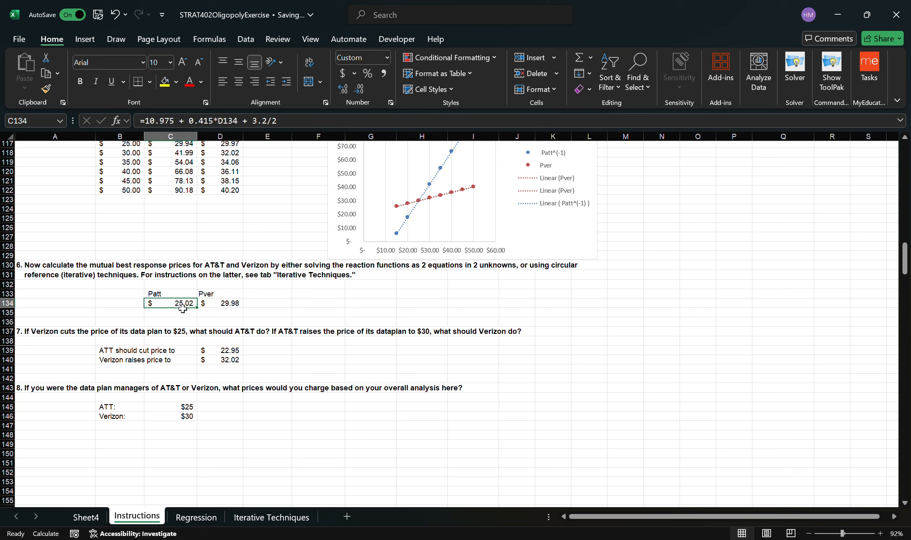
pyautogui.click(216, 307)
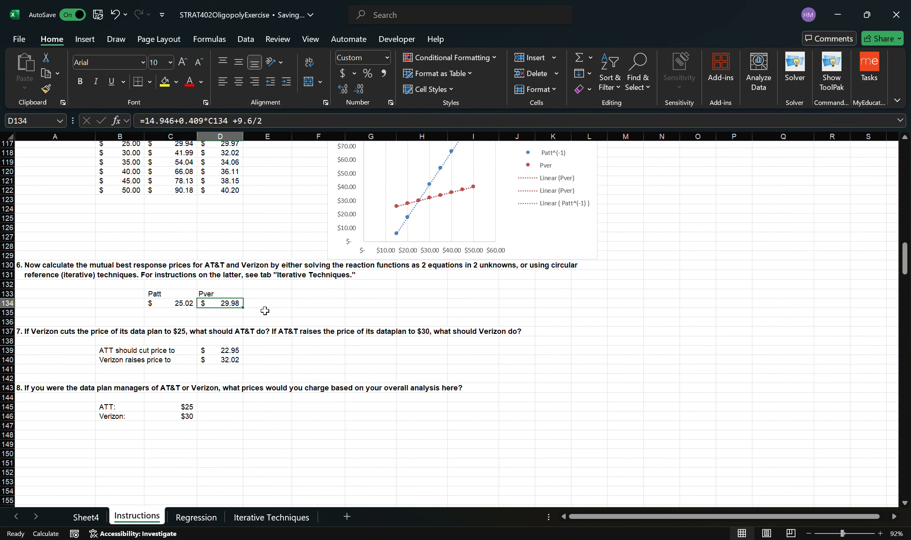
# Inspect the question 7 formulas for AT&T's price cut in D139 and Verizon's price increase in D140
pyautogui.scroll(-2, 265, 311)
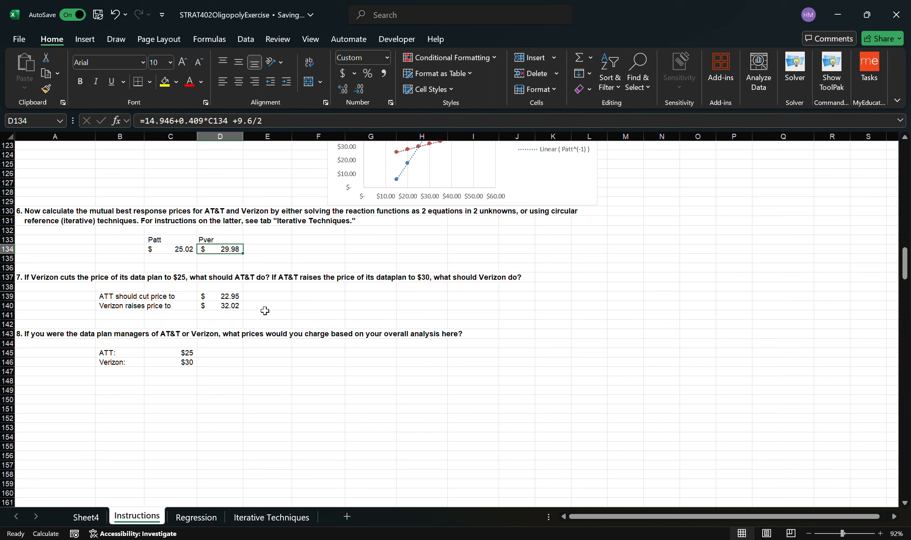
pyautogui.click(227, 300)
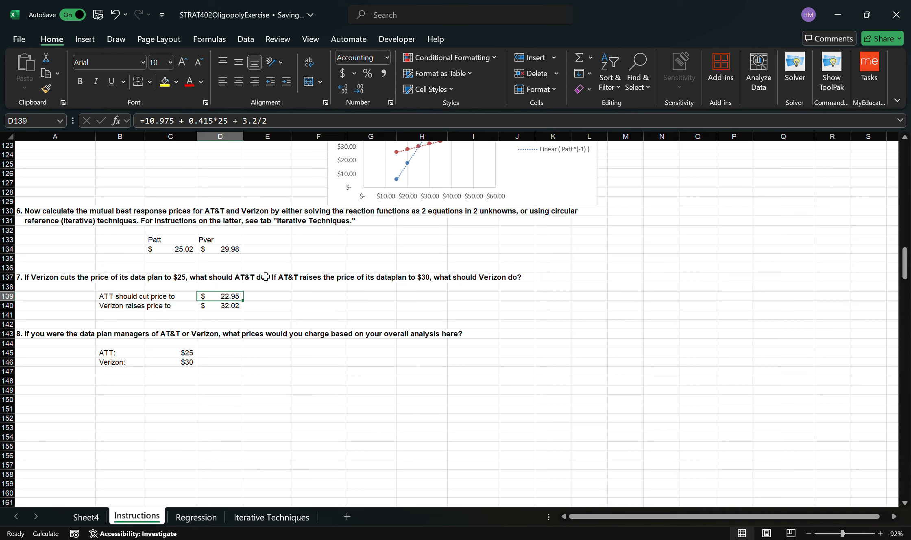
pyautogui.click(217, 308)
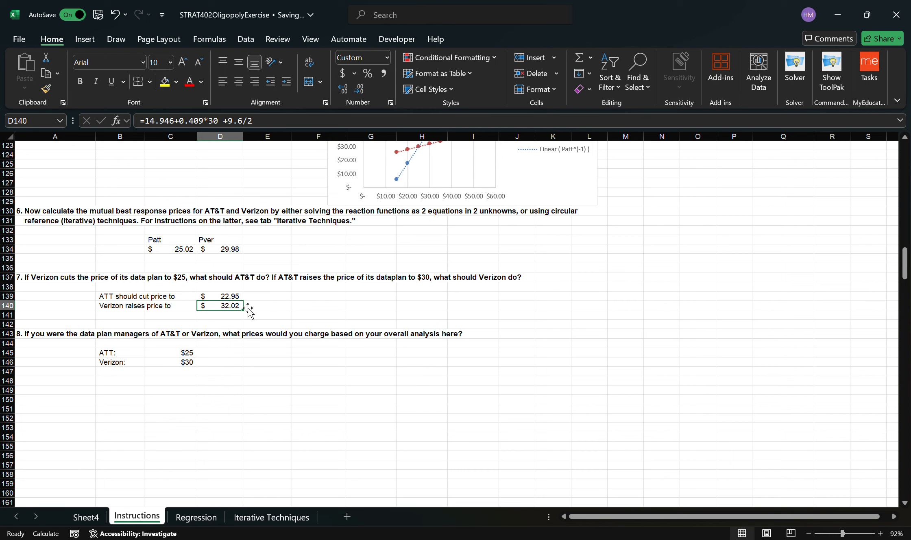
pyautogui.click(238, 298)
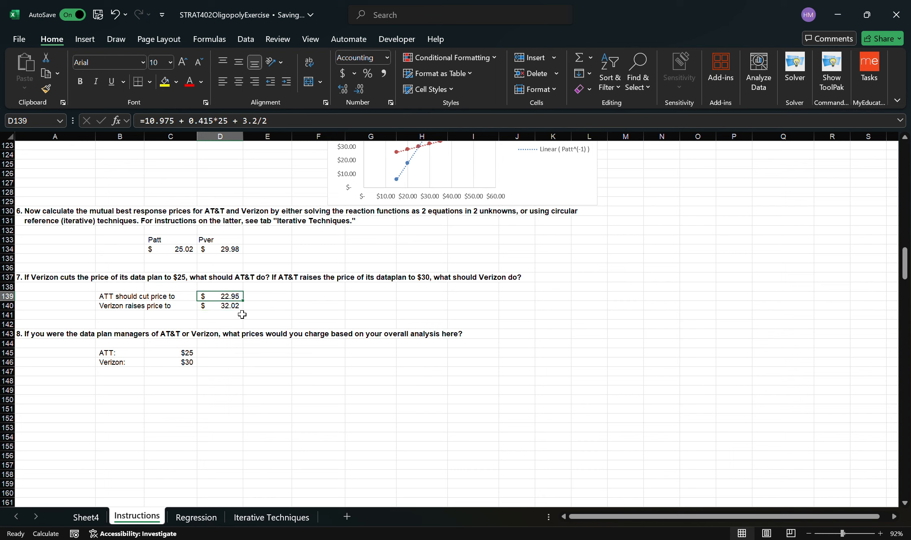
pyautogui.press('Down')
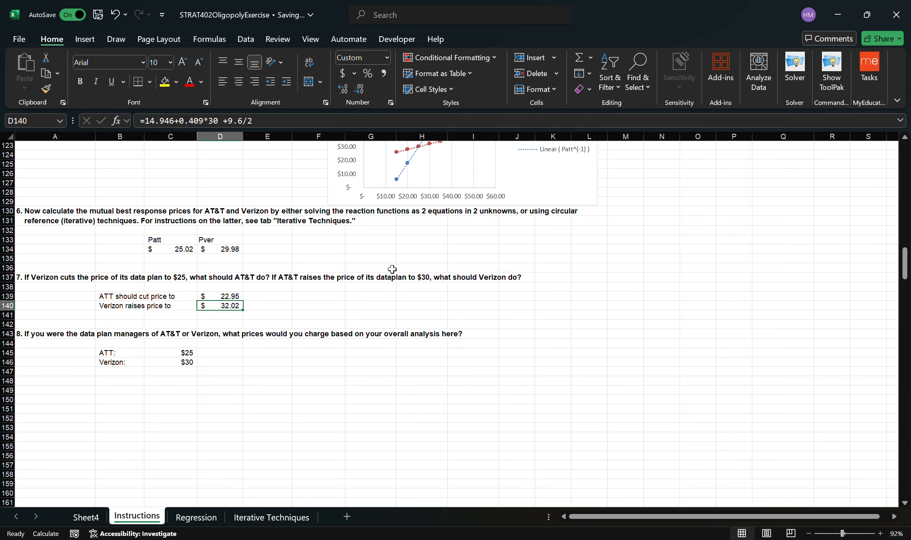
# Examine closely where the two reaction function lines cross on the question 5 chart
pyautogui.scroll(6, 392, 270)
pyautogui.scroll(1, 373, 287)
pyautogui.keyDown('ctrl'); pyautogui.scroll(8, 438, 358); pyautogui.keyUp('ctrl')
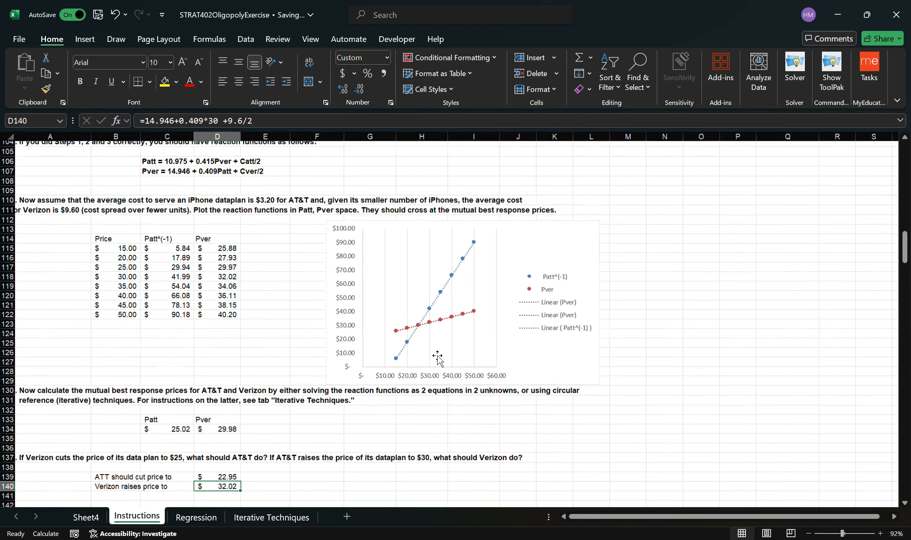
pyautogui.keyDown('ctrl'); pyautogui.scroll(5, 438, 358); pyautogui.keyUp('ctrl')
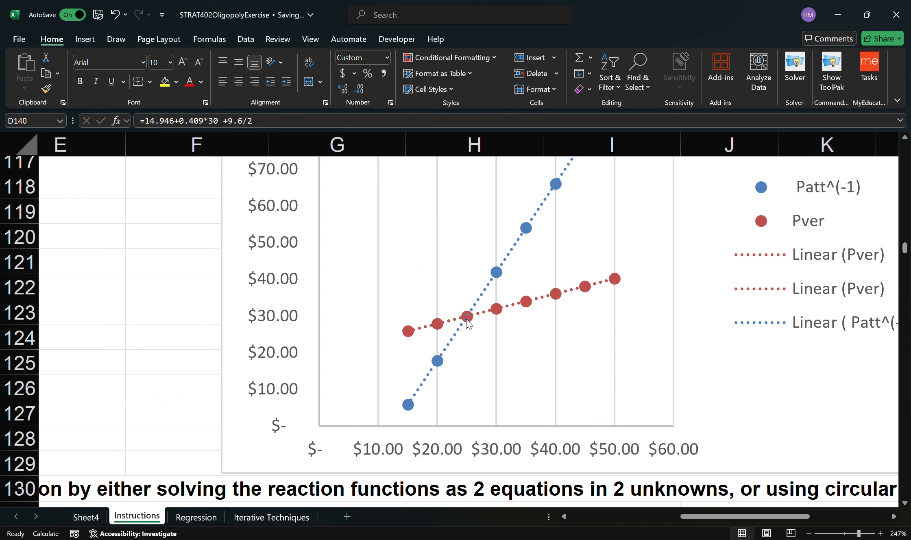
pyautogui.keyDown('ctrl'); pyautogui.scroll(-7, 467, 321); pyautogui.keyUp('ctrl')
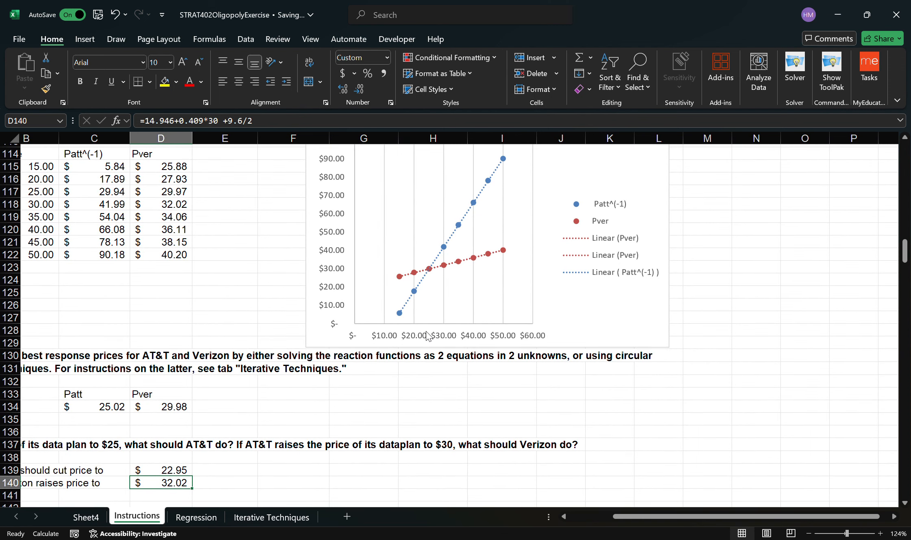
# Review the AT&T and Verizon prices given in question 8 alongside the answers to questions 6 and 7
pyautogui.scroll(-8, 427, 329)
pyautogui.hscroll(-2, 116, 340)
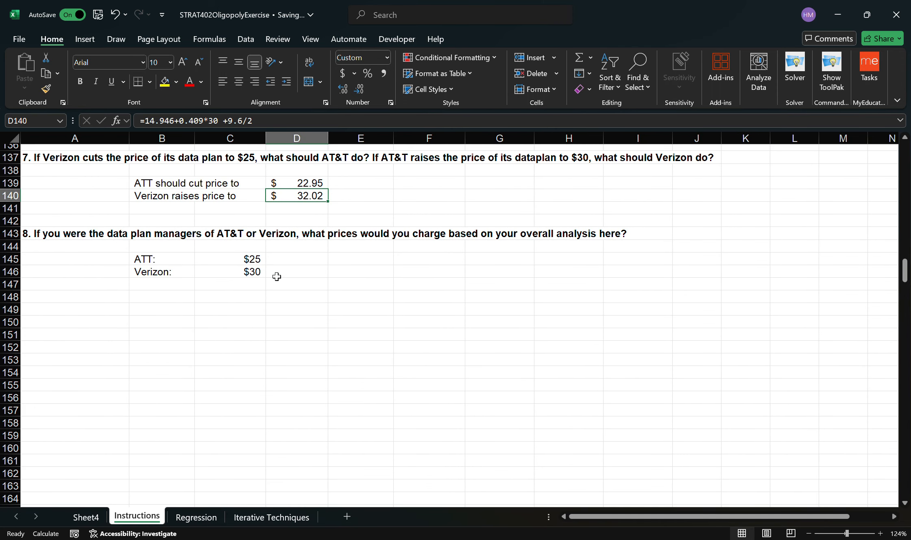
pyautogui.scroll(2, 277, 276)
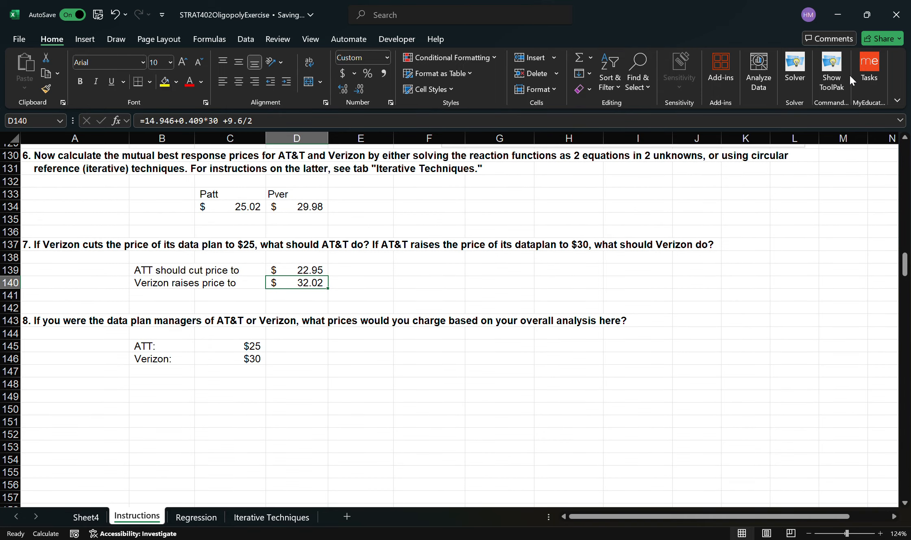